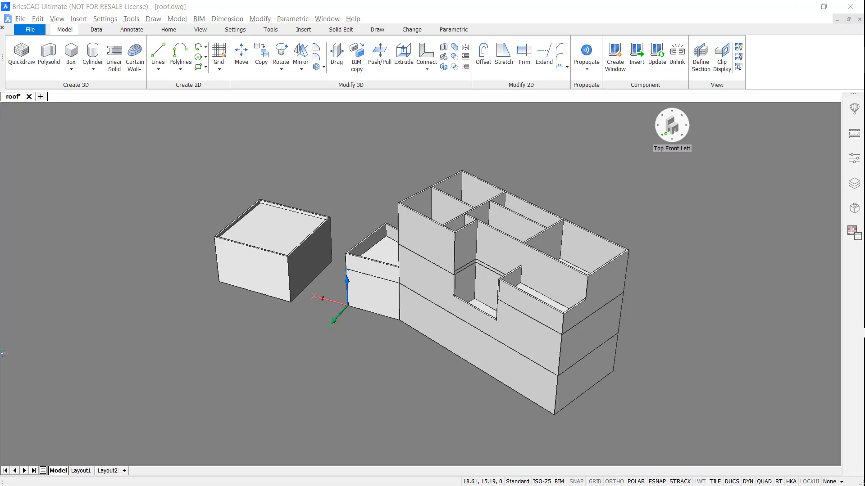
Step: Draw a line about 5.06 m long at 0° from the interior wall-top intersection across the far outer wall
left_click(158, 65)
left_click(210, 86)
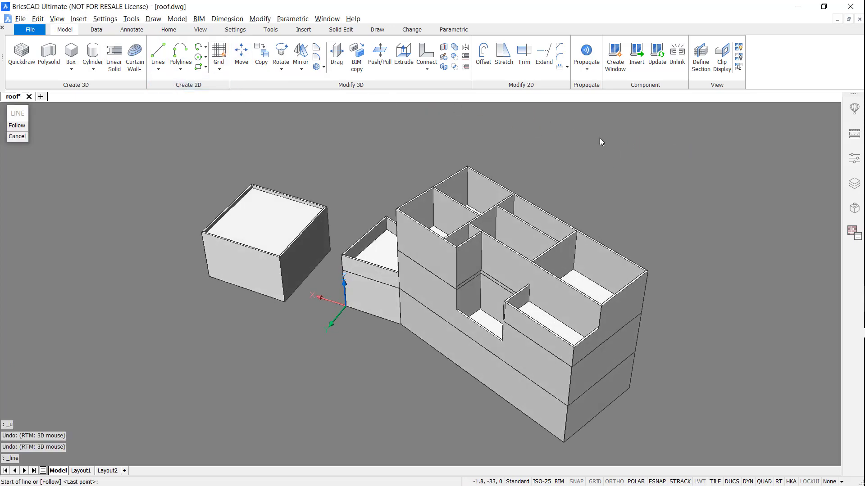
scroll(676, 154, "up", 3)
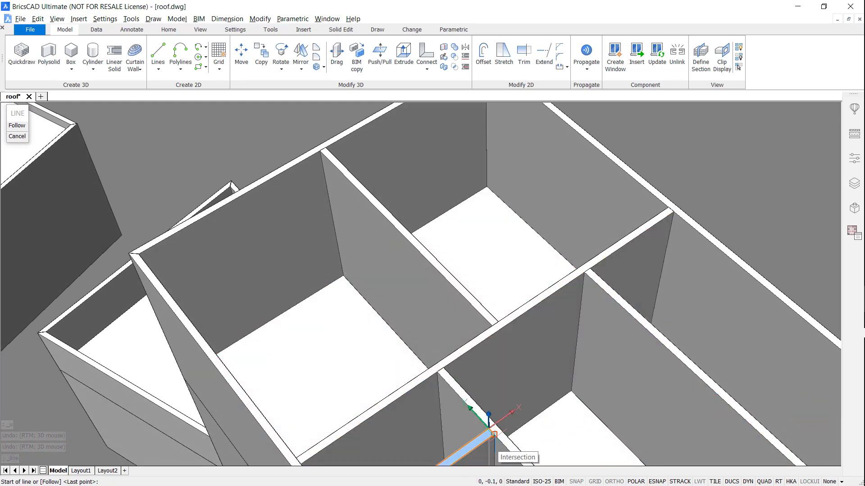
left_click(494, 434)
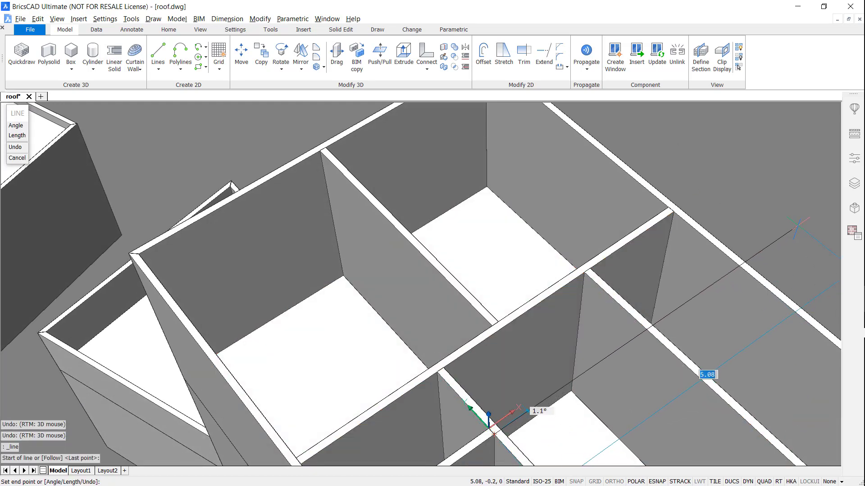
key("Tab")
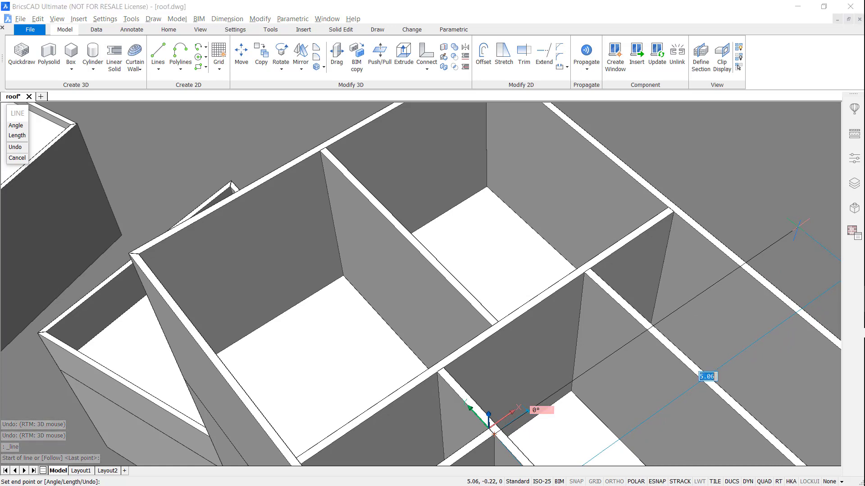
key("Return")
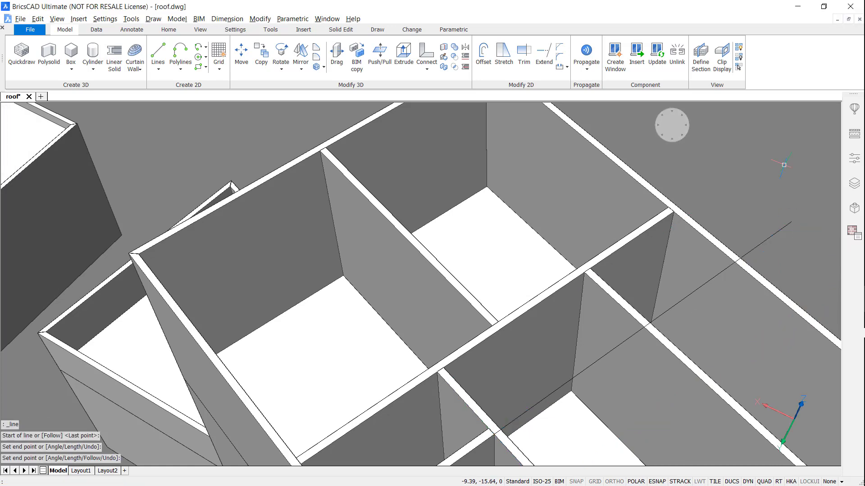
Step: Imprint the line onto the top of the outer wall solid with the IMPRINT command and delete the source line
middle_click_drag(717, 177, 656, 161)
type("im")
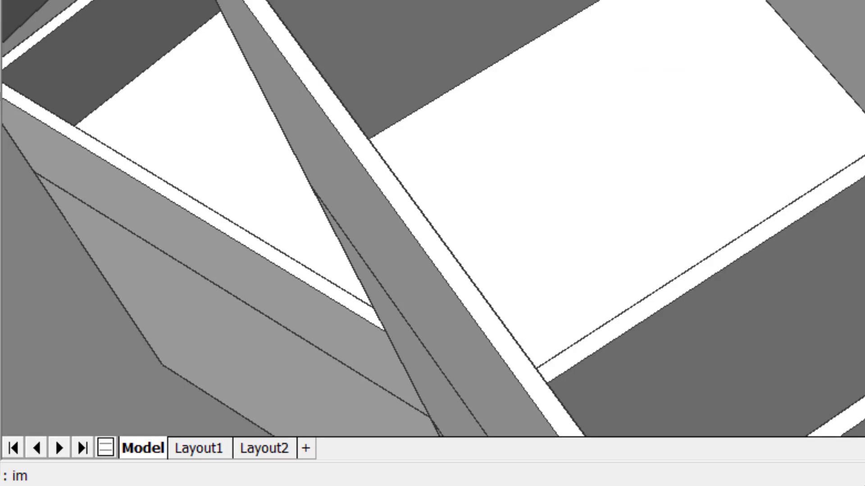
type("pr")
key("Return")
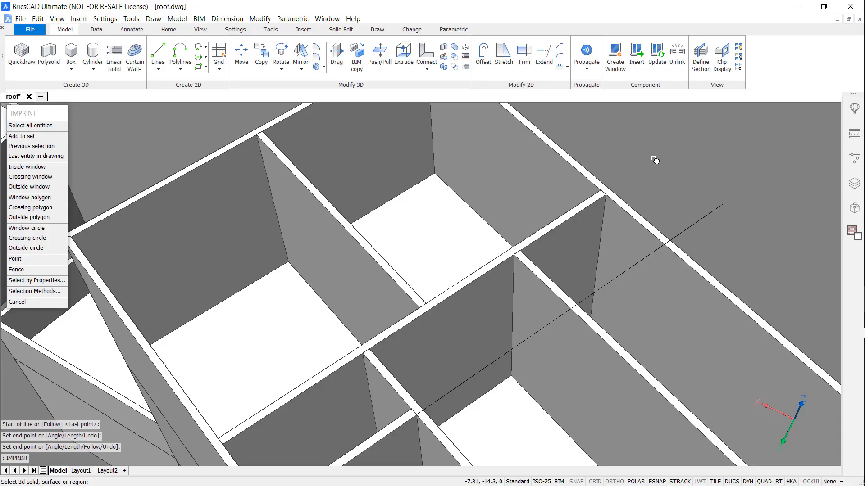
left_click(640, 230)
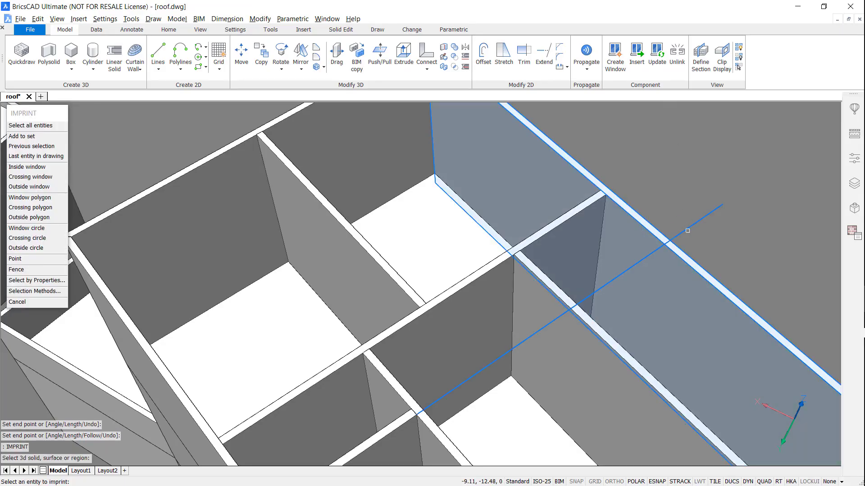
left_click(686, 230)
type("yes")
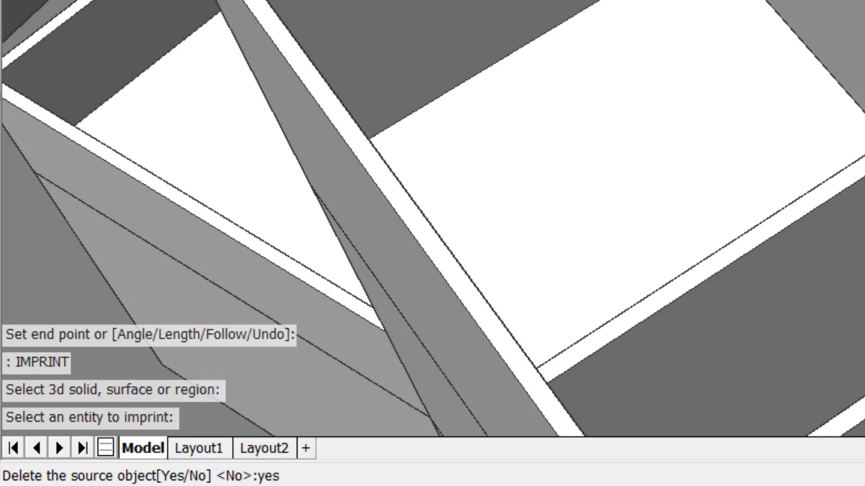
key("Return")
key("Escape")
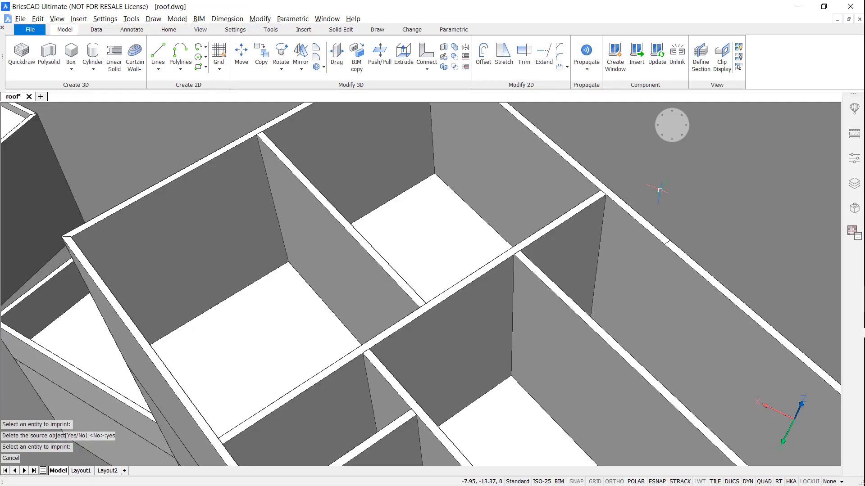
Step: Extrude the four outer wall top faces around the imprinted end section upward by 0.5 m
left_click(206, 155)
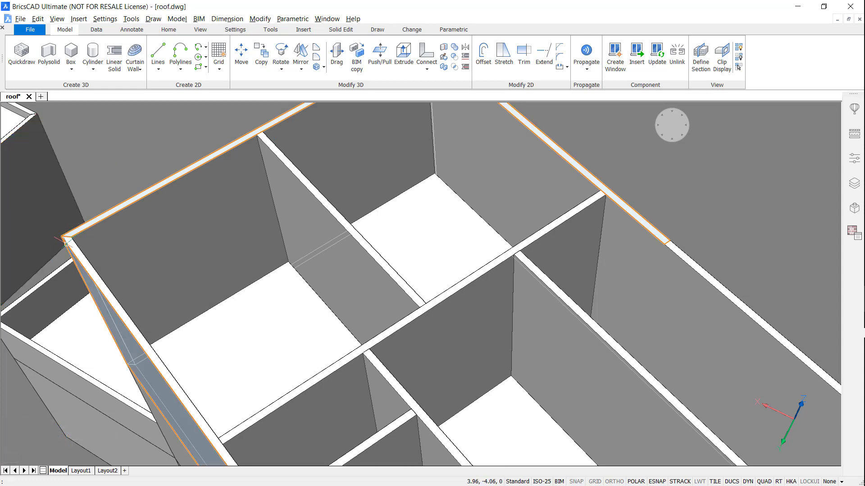
left_click(70, 242)
middle_click_drag(130, 180, 158, 144)
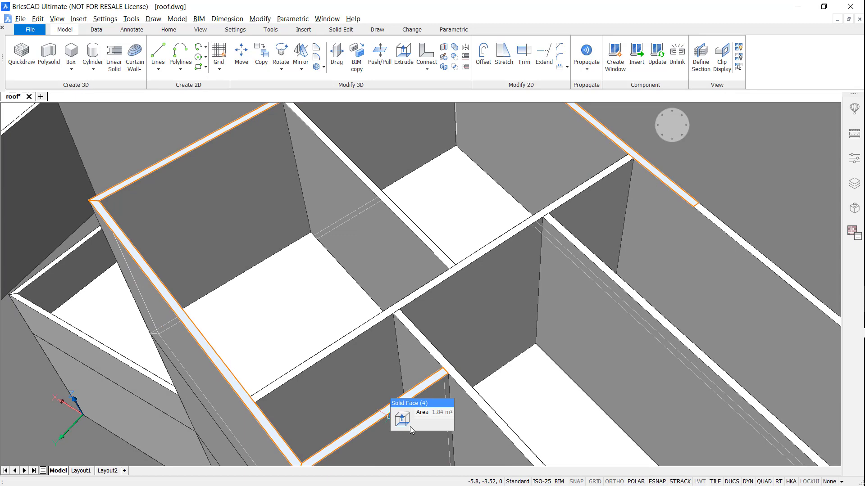
left_click(403, 420)
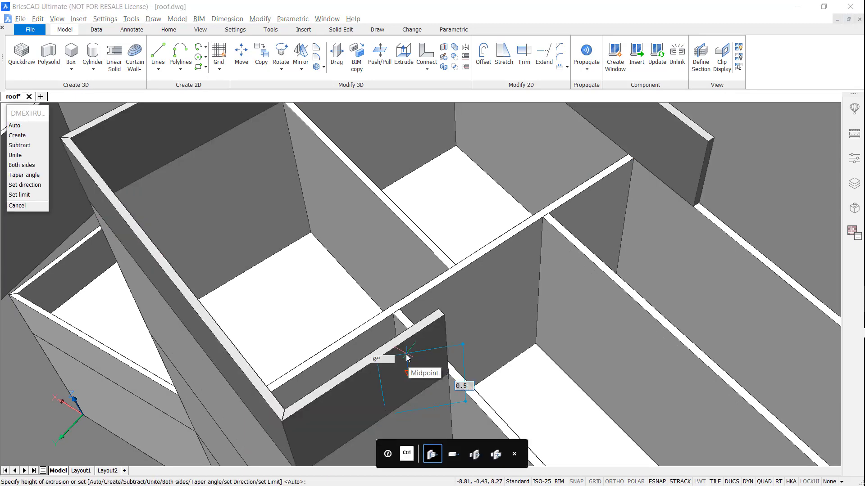
key("Return")
Step: T-connect the free end face of the short raised parapet to the opposite parapet to close the ring
middle_click_drag(760, 184, 395, 273, "shift")
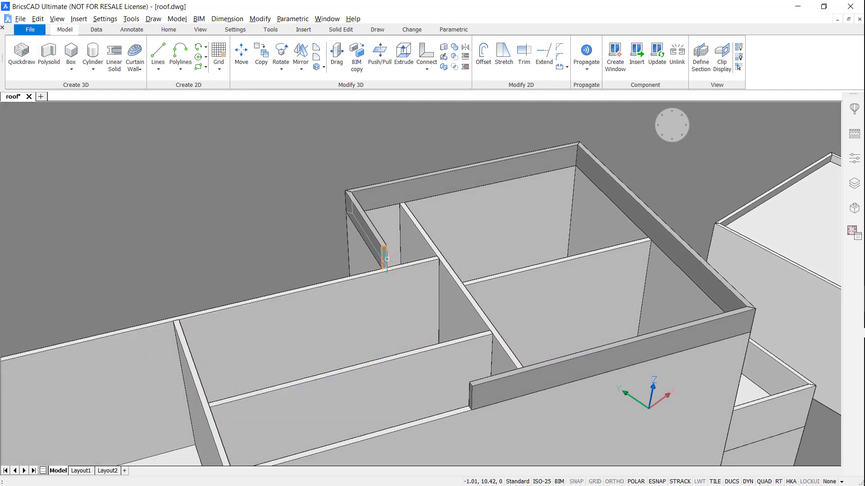
mouse_move(387, 259)
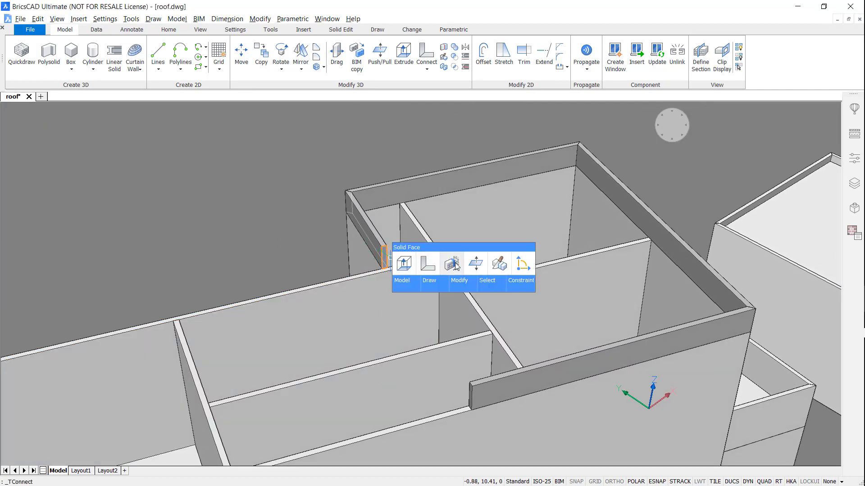
left_click(455, 263)
key("Return")
Step: Draw a rectangle at the parapet's base level between its diagonally opposite inner corners
left_click(197, 67)
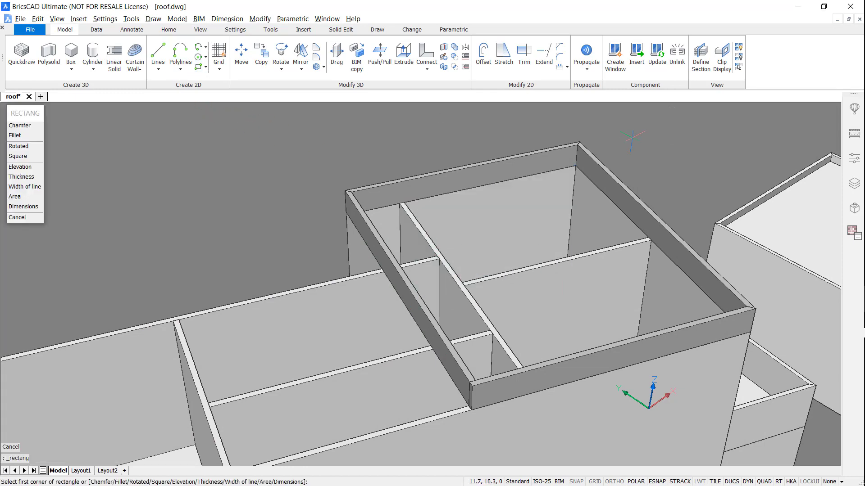
scroll(633, 138, "up", 3)
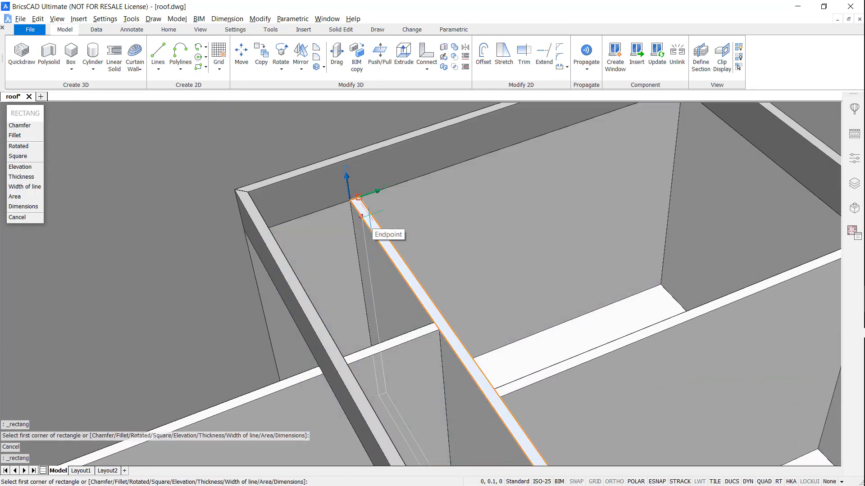
middle_click_drag(689, 142, 652, 234)
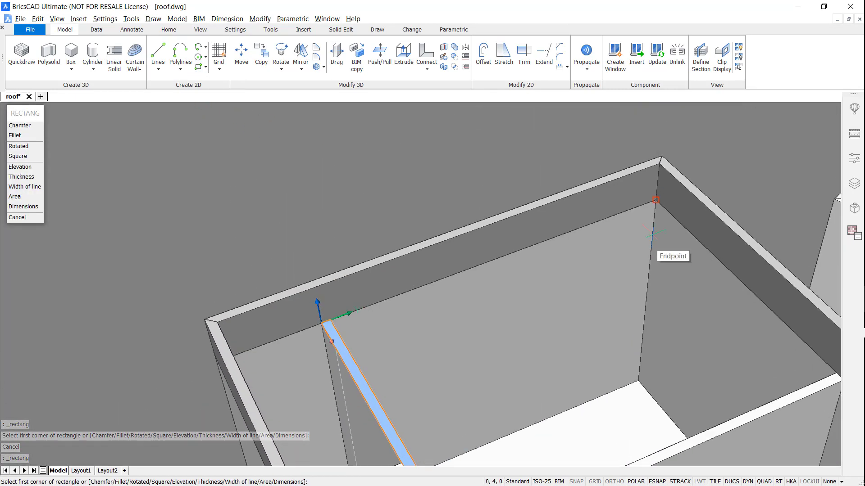
left_click(656, 199)
middle_click_drag(611, 371, 256, 180, "shift")
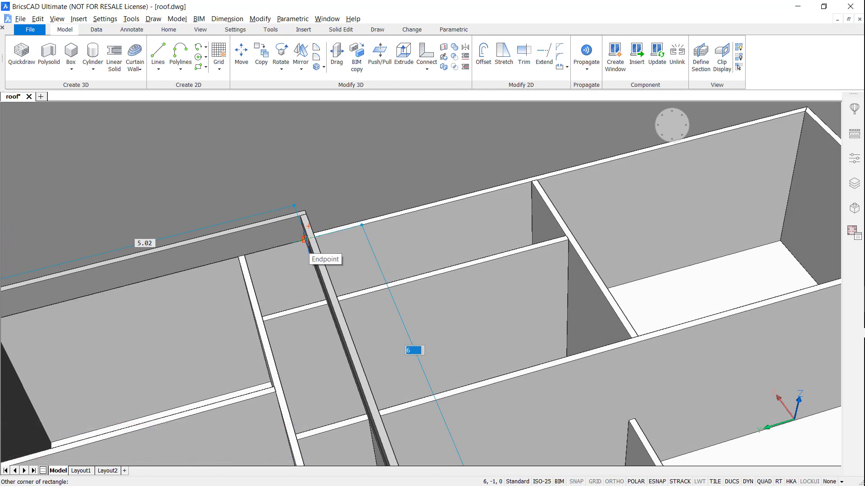
key("Escape")
scroll(360, 187, "down", 4)
middle_click_drag(367, 188, 427, 192)
Step: Extrude the rectangle inside the parapet upward by 0.25 m as a flat roof slab
key("Tab")
key("Tab")
key("Tab")
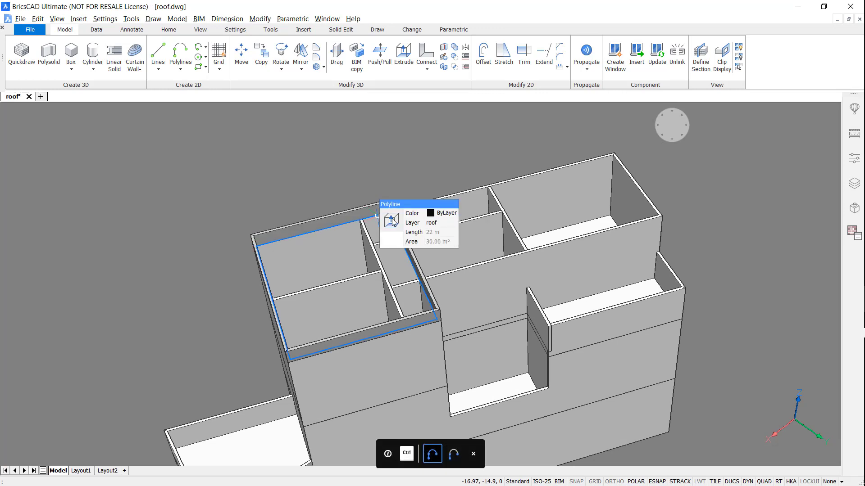
left_click(391, 220)
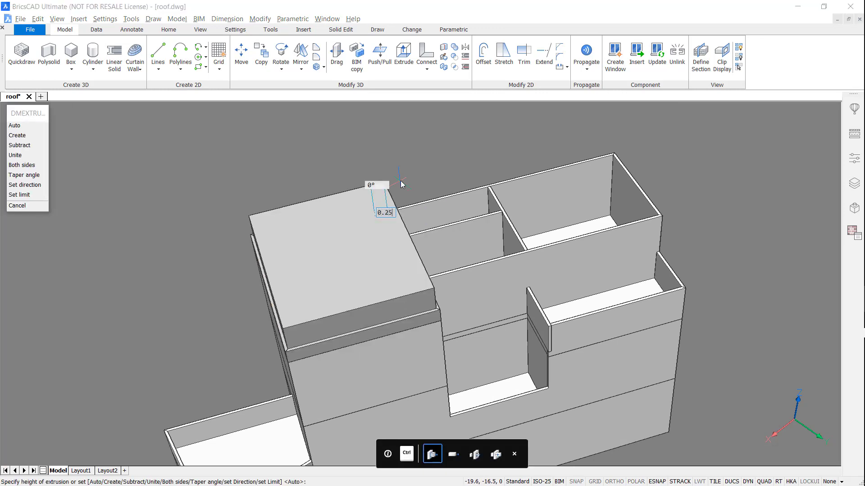
key("Return")
Step: Create a left-justified polysolid roof slab about 4.55 m long at 142° from the top outer corner of the far end wall
middle_click_drag(401, 183, 649, 182, "shift")
left_click(50, 51)
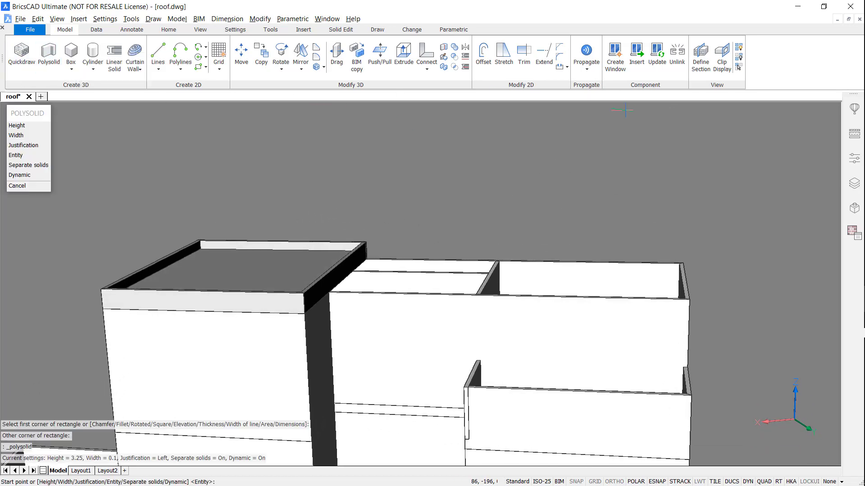
left_click(689, 300)
key("ctrl")
key("ctrl")
key("ctrl")
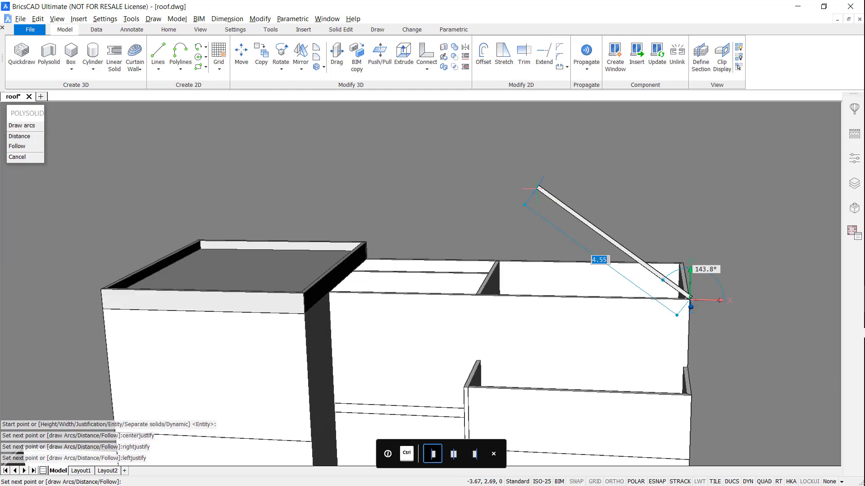
key("Tab")
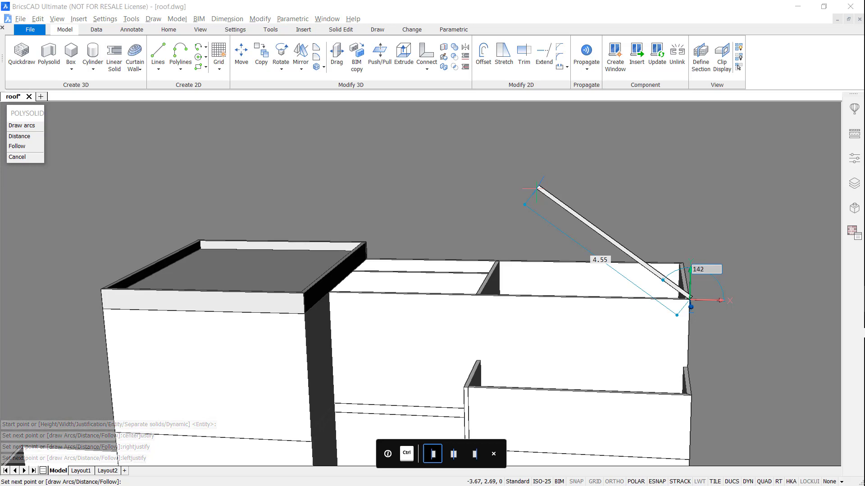
key("Tab")
left_click(537, 188)
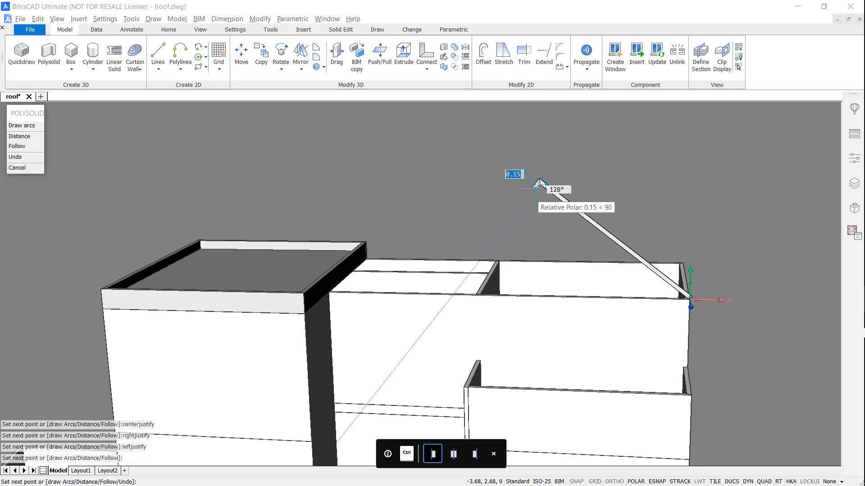
key("Return")
middle_click_drag(536, 144, 323, 323, "shift")
key("Return")
Step: Push/pull the sloped slab's side face out to the top corner of the long outer wall
mouse_move(318, 308)
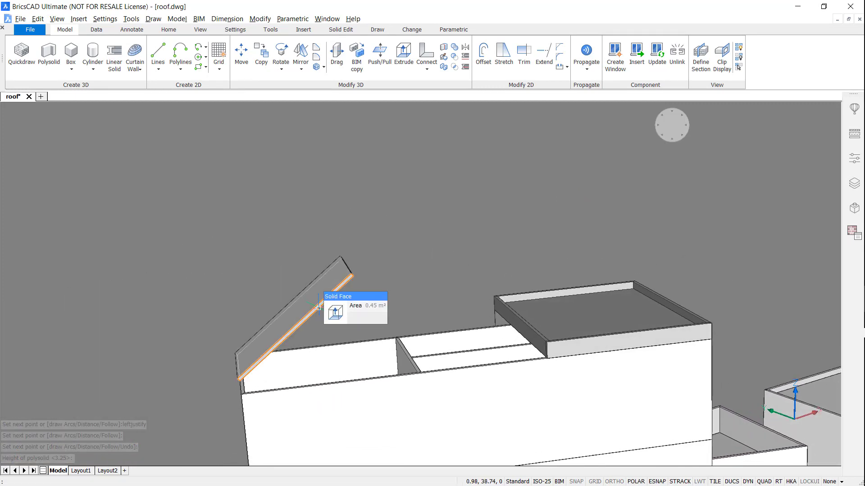
left_click(407, 319)
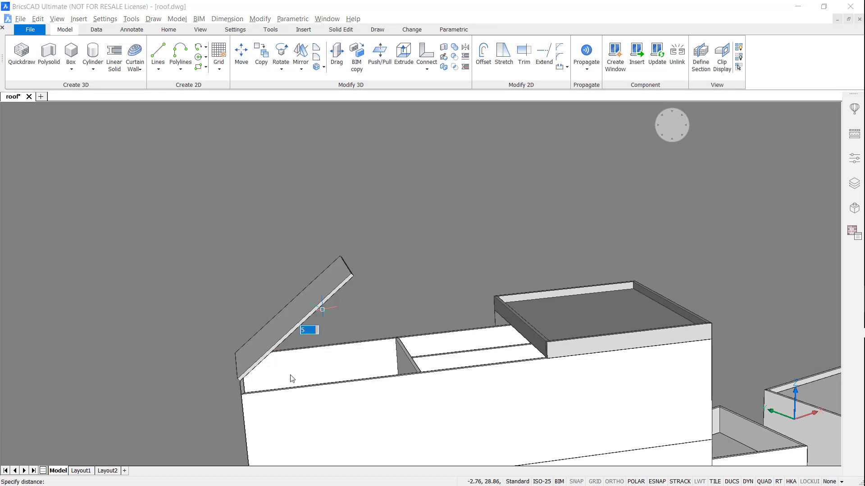
left_click(243, 393)
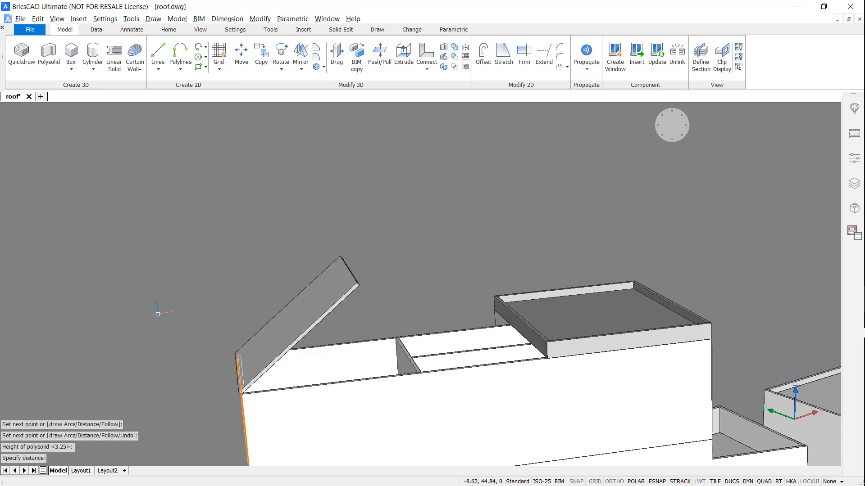
Step: Mirror the sloped roof slab about a vertical line through the facade wall edge's midpoint, keeping the original
middle_click_drag(90, 297, 677, 188, "shift")
left_click(677, 188)
left_click(677, 188)
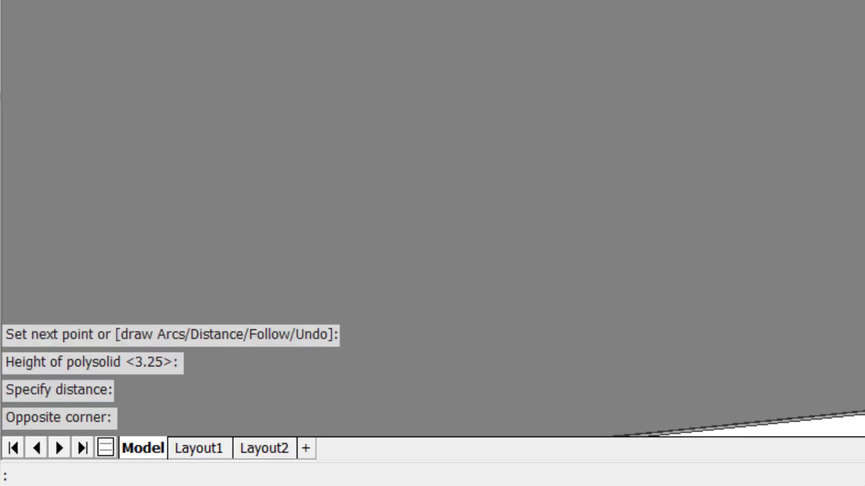
key("Return")
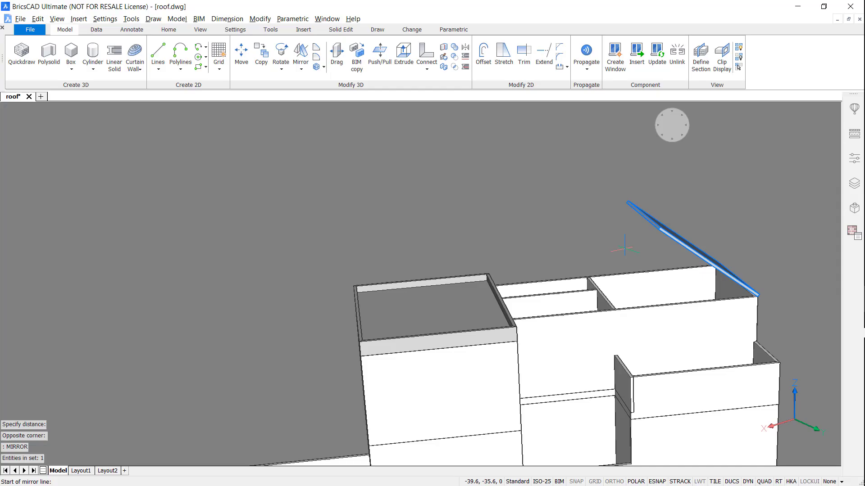
left_click(563, 400)
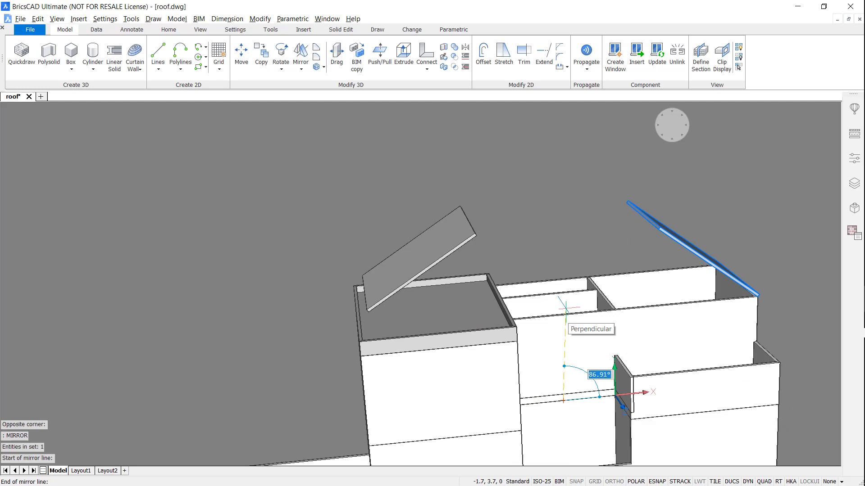
left_click(558, 240)
key("Return")
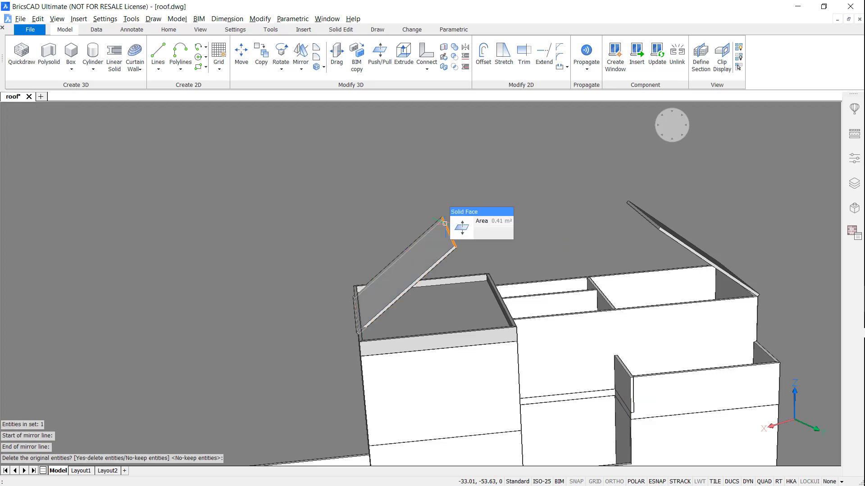
Step: L-connect the upper end faces of the two sloped roof slabs so they meet at a ridge
left_click(629, 203)
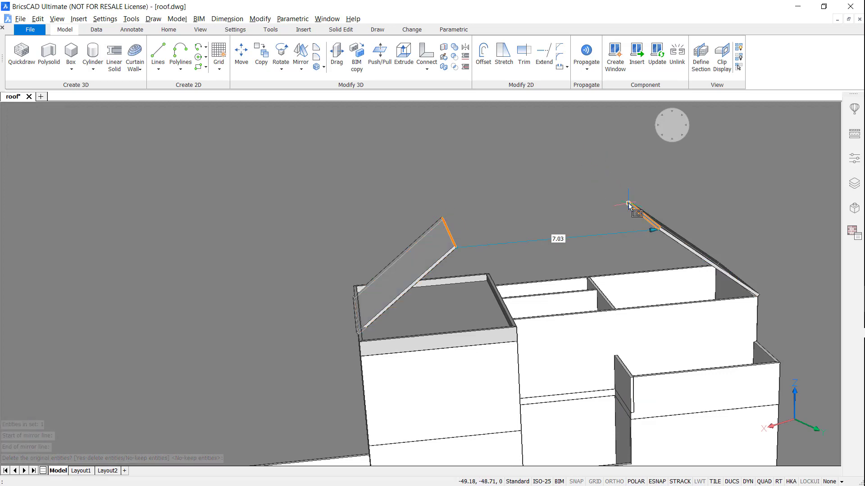
mouse_move(646, 210)
left_click(693, 208)
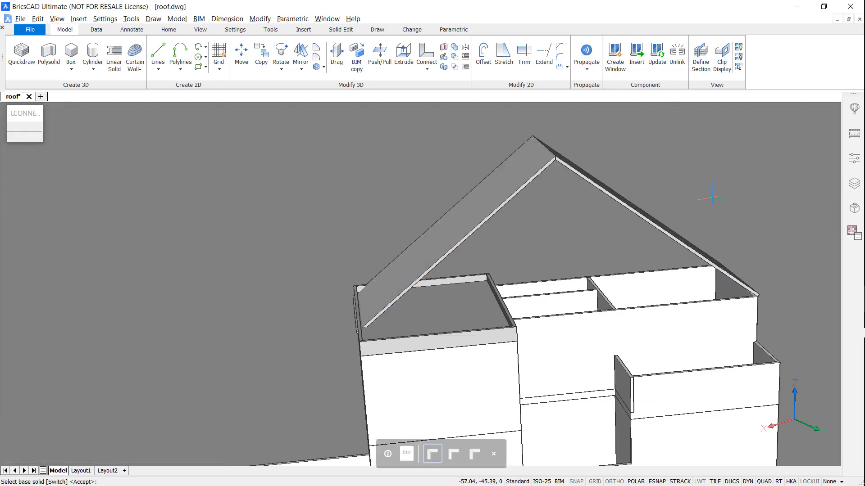
key("Return")
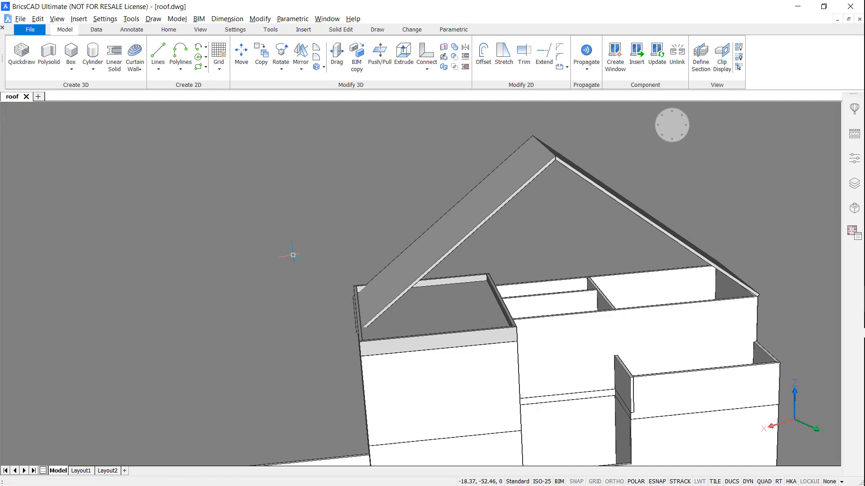
Step: Slice the two long walls along a plane through their junctions with the flat roof's parapet, keeping both sides
middle_click_drag(292, 255, 568, 212, "shift")
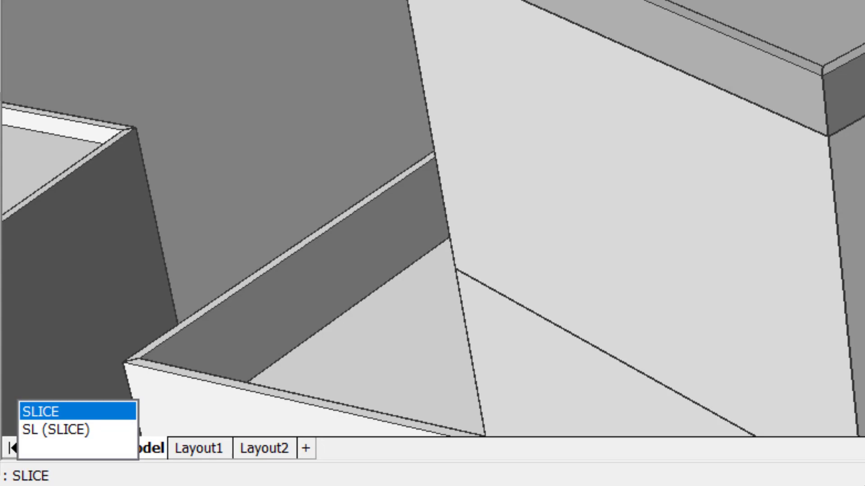
key("Return")
left_click(447, 340)
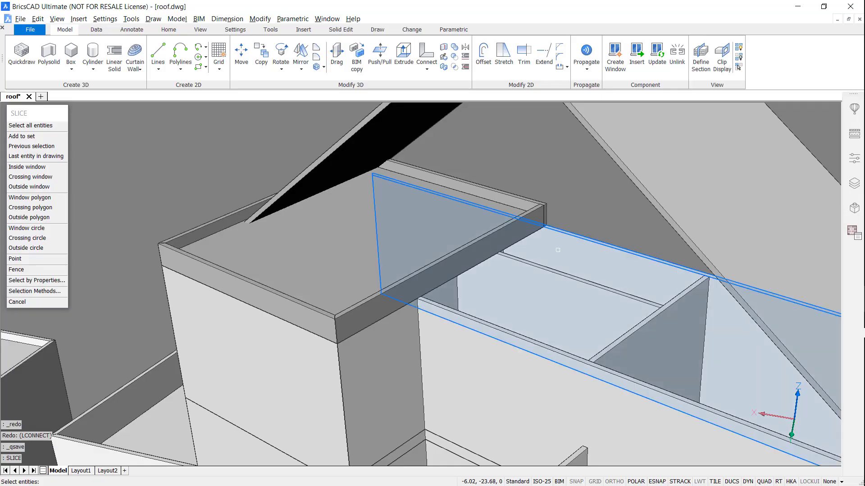
left_click(443, 354)
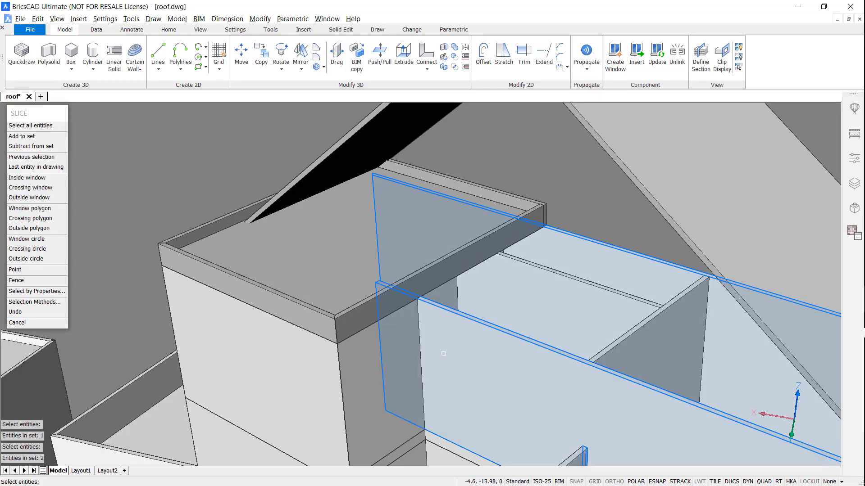
key("Return")
left_click(416, 299)
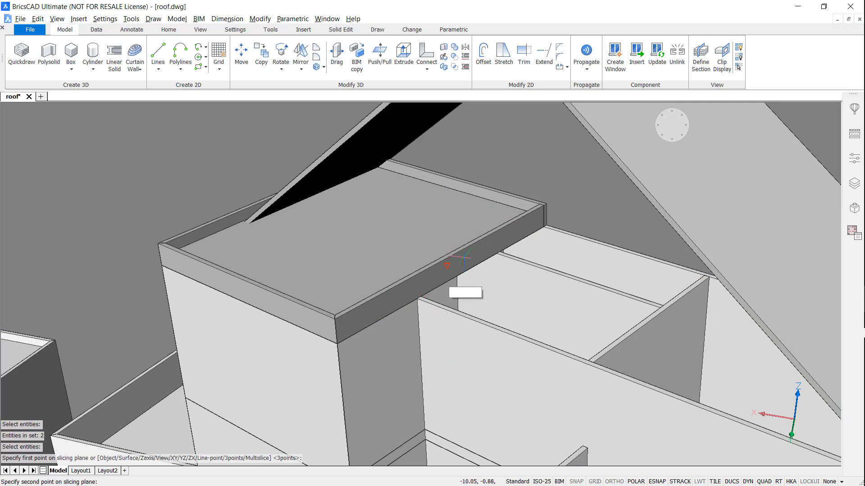
left_click(545, 225)
key("Return")
Step: Slice the flat roof's parapet facing the long walls along the near long wall's line, keeping both parts
key("Return")
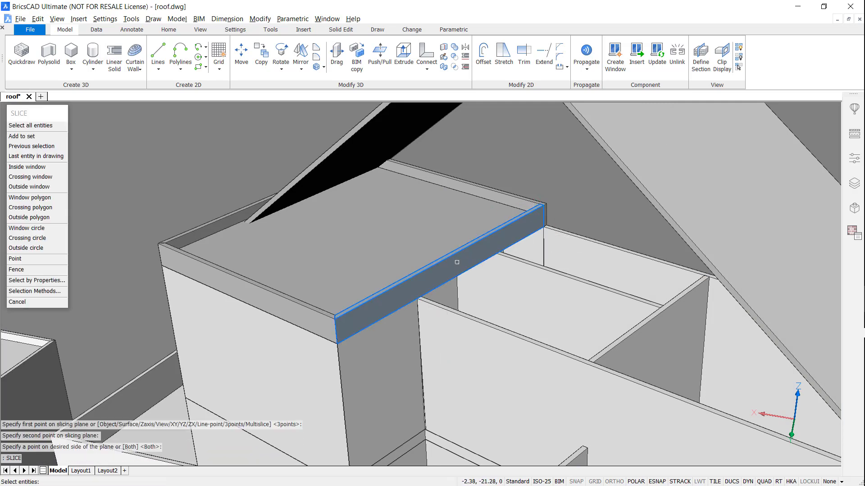
left_click(456, 262)
key("Return")
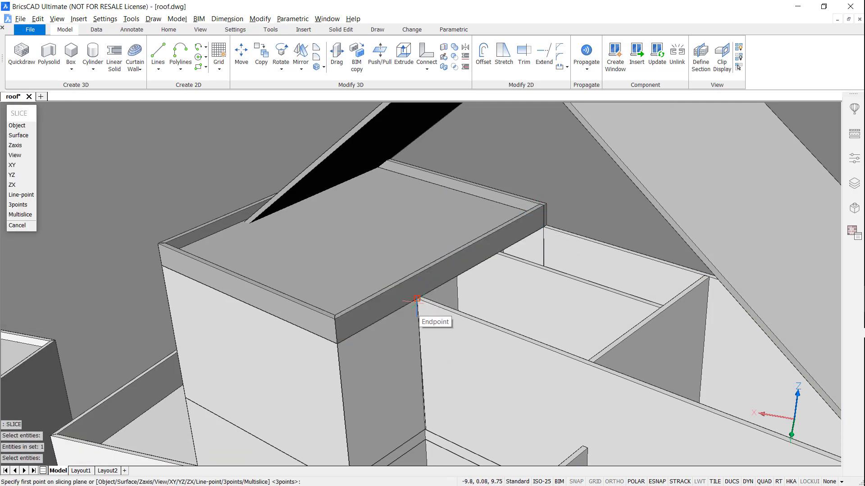
left_click(416, 299)
left_click(642, 388)
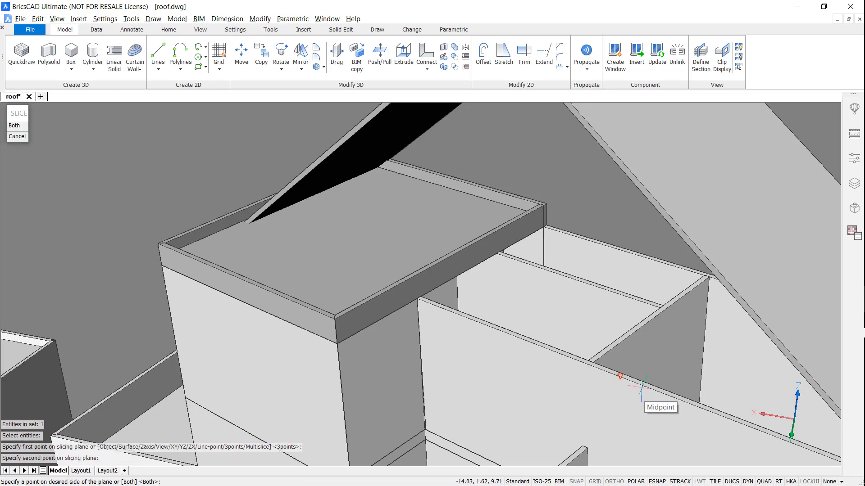
key("Return")
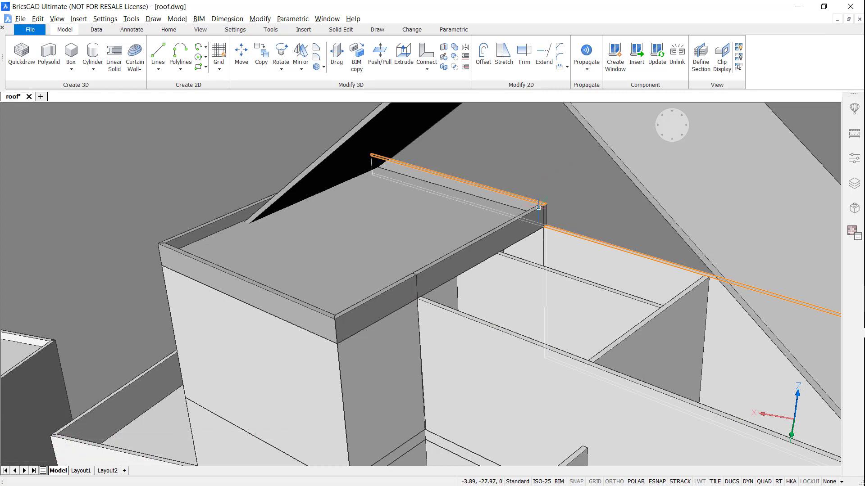
Step: Connect the top faces of the two long walls and the sliced parapet segment to the sloped roof slabs
left_click(539, 208)
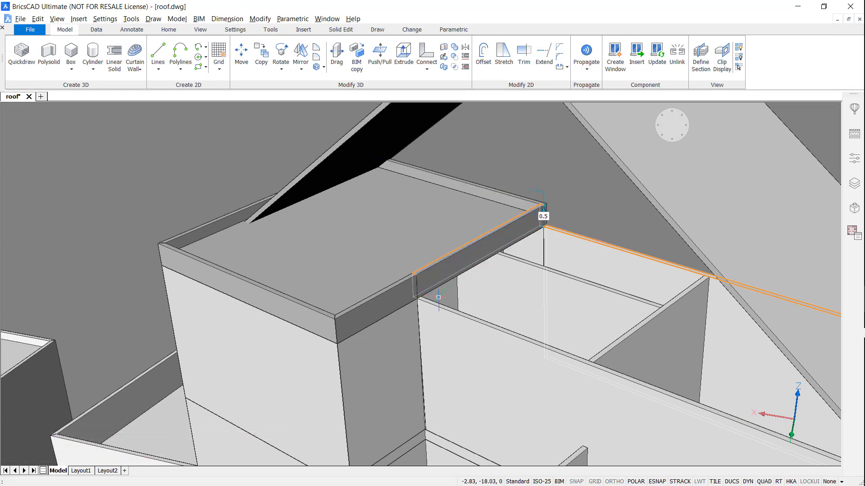
mouse_move(455, 310)
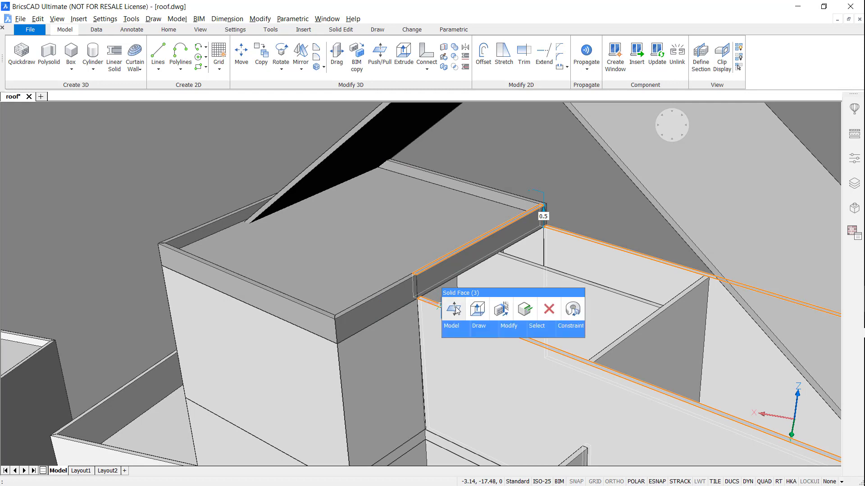
left_click(501, 310)
left_click(242, 159)
left_click(241, 159)
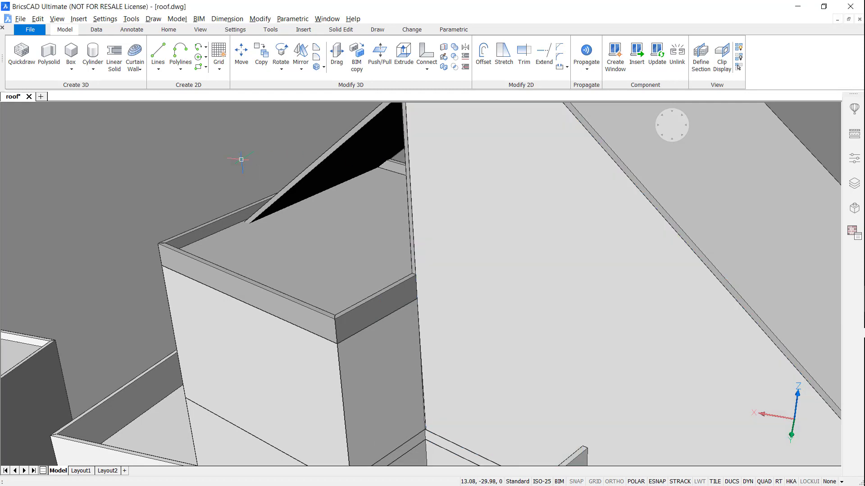
Step: Push/pull the protruding lower end face of the sloped slab back up the slope, clear of the flat roof
middle_click_drag(241, 160, 243, 188, "shift")
scroll(243, 189, "up", 3)
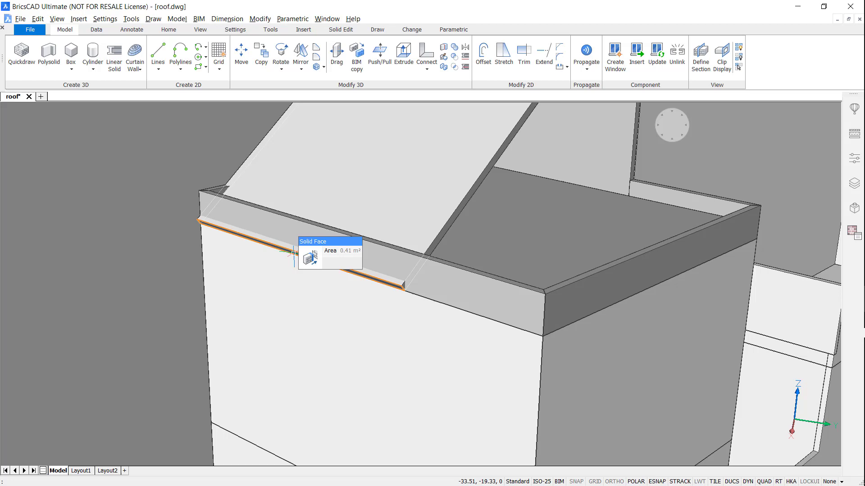
mouse_move(308, 258)
left_click(334, 259)
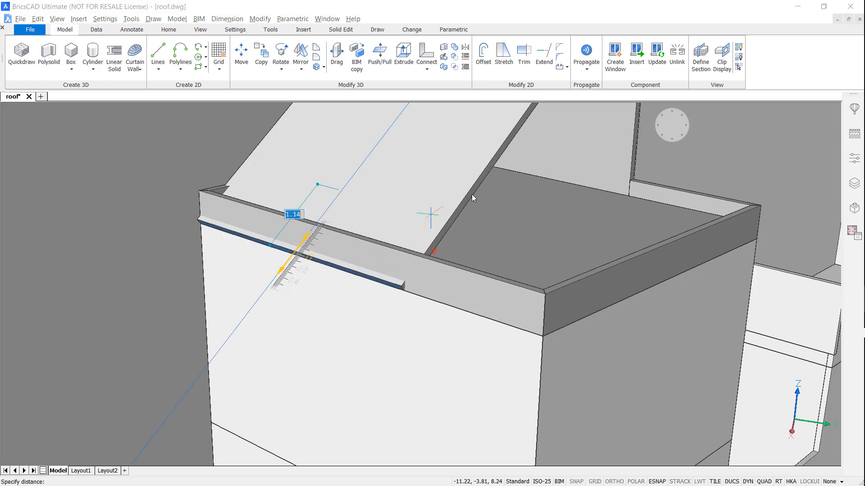
scroll(340, 335, "up", 5)
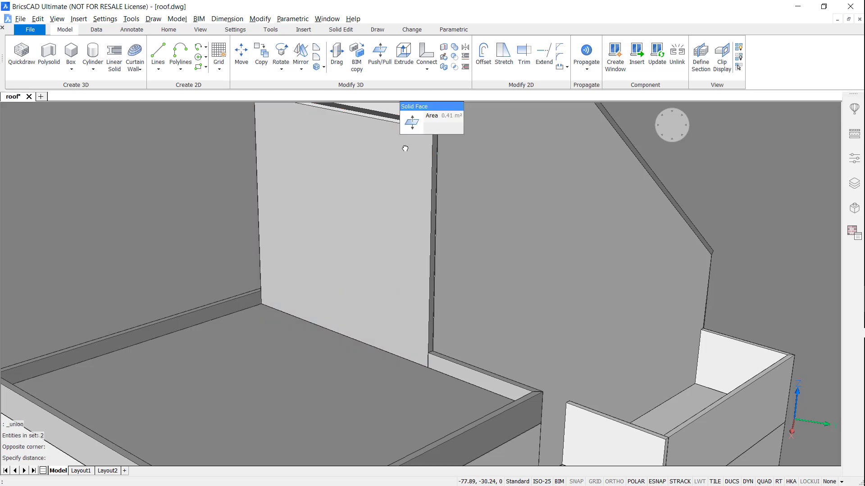
Step: L-connect the sloped slab's lower end face with the top face of the raised wall beside the flat roof
scroll(440, 290, "down", 4)
scroll(444, 297, "up", 5)
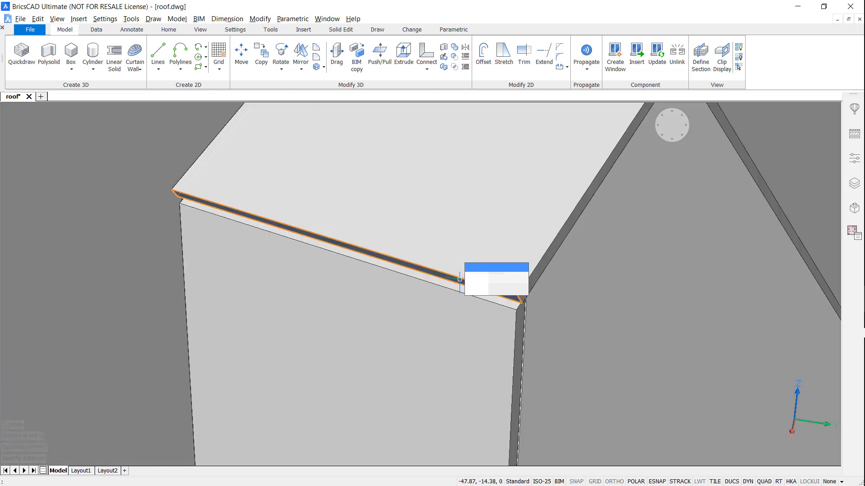
scroll(453, 288, "up", 2)
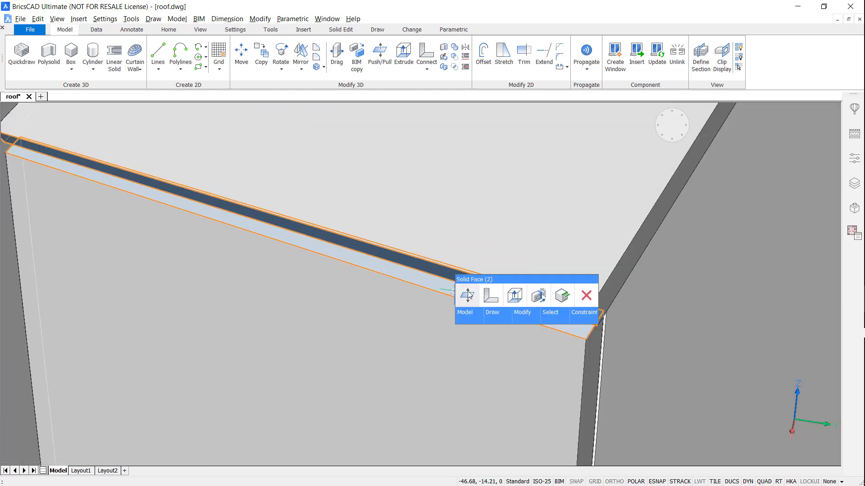
left_click(486, 295)
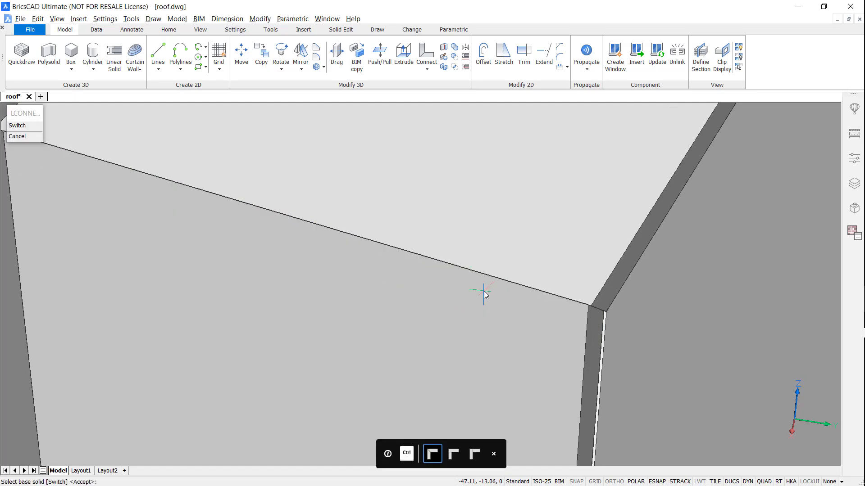
key("Return")
Step: Push/pull the narrow end boundary of the raised wall to the facade's upper corner to close the gap
scroll(373, 254, "down", 3)
middle_click_drag(252, 241, 410, 140, "shift")
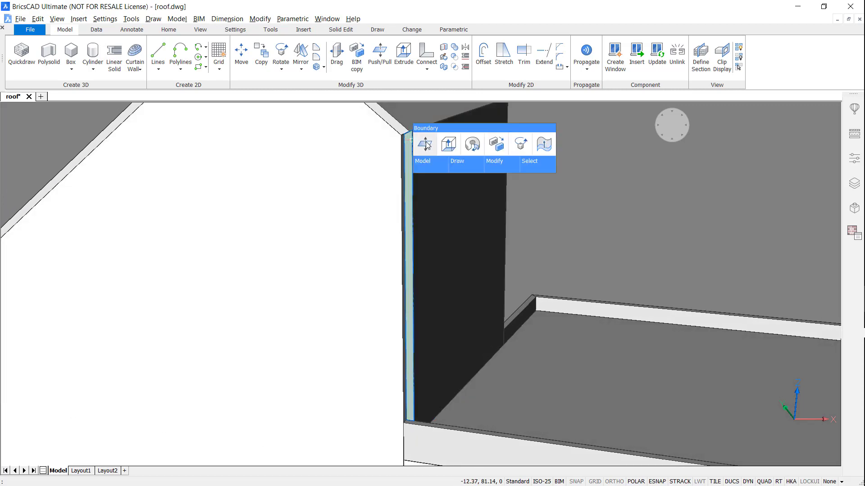
left_click(426, 143)
left_click(400, 135)
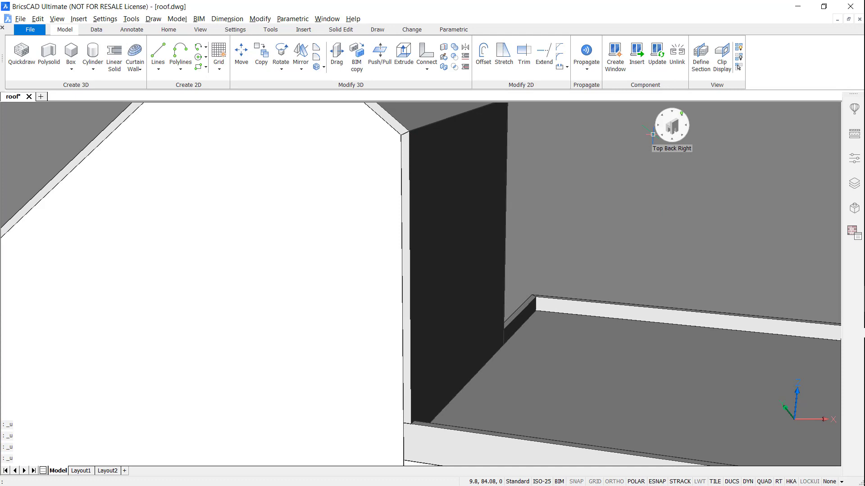
Step: Classify the pitched roof slabs and the flat roof's slab and parapets as the BIM element type Roof
left_click(652, 135)
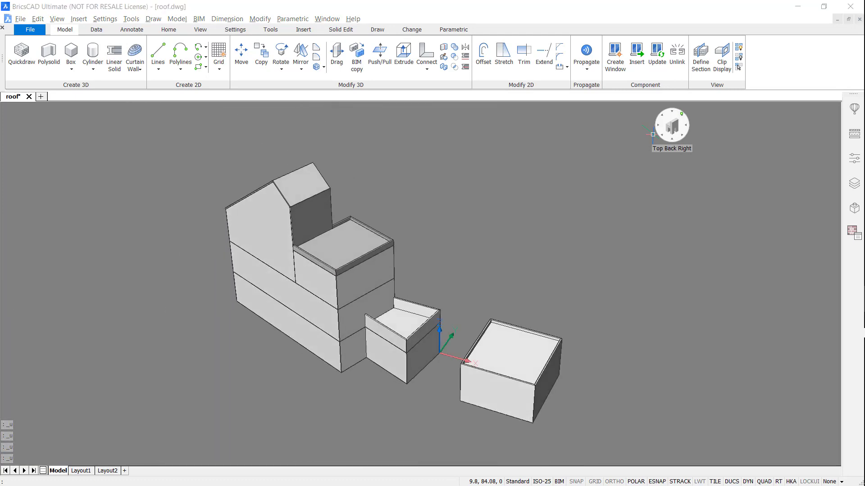
left_click(654, 132)
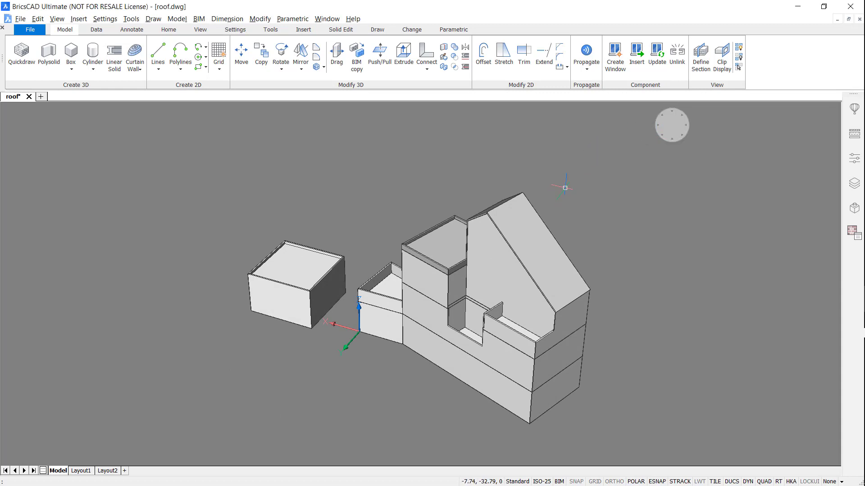
left_click(521, 224)
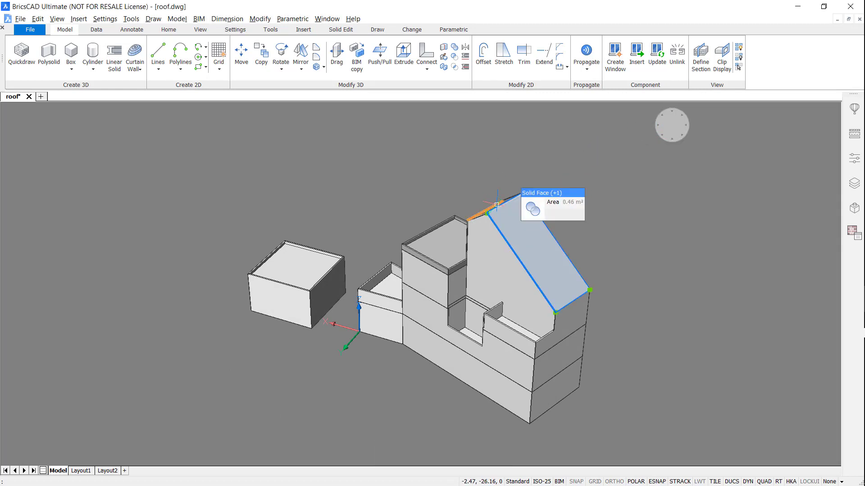
left_click(446, 231)
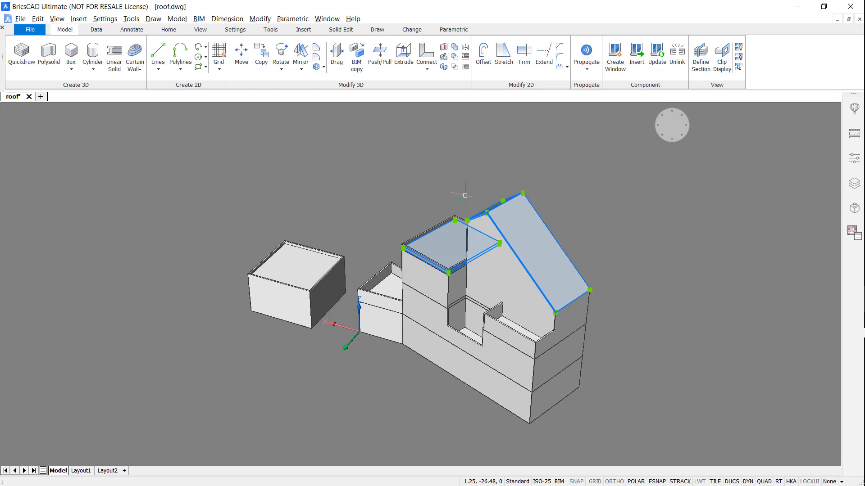
left_click(467, 251)
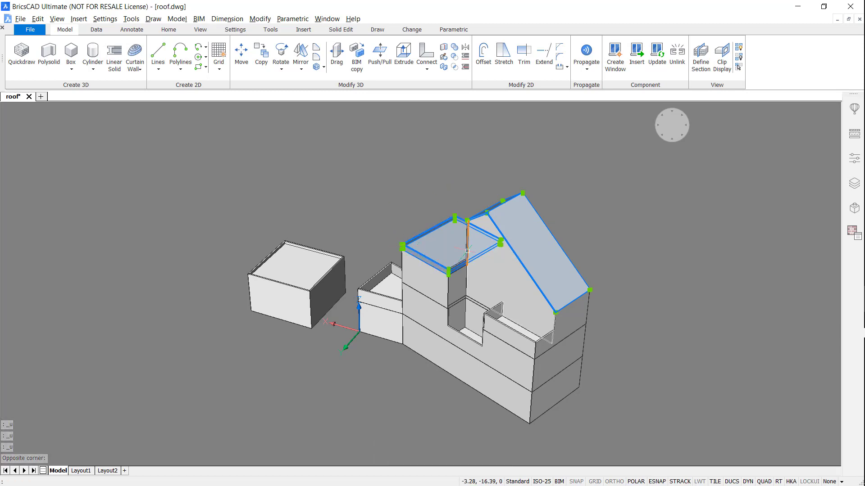
scroll(467, 251, "up", 5)
mouse_move(485, 302)
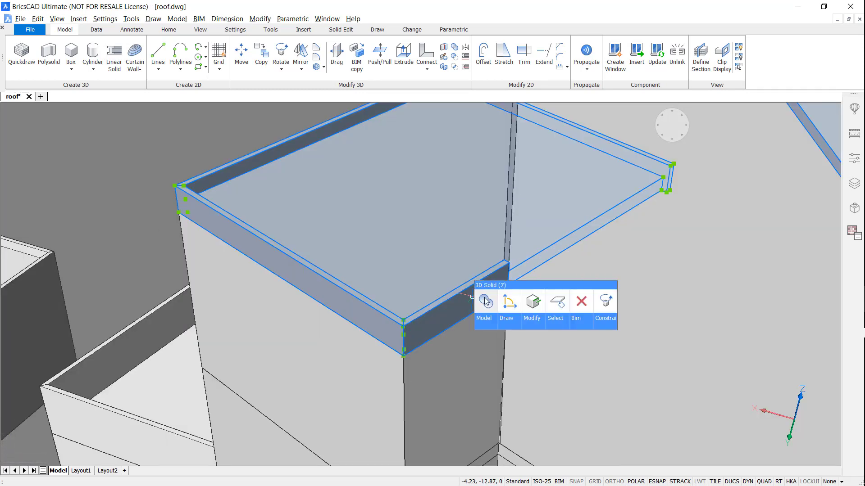
mouse_move(573, 322)
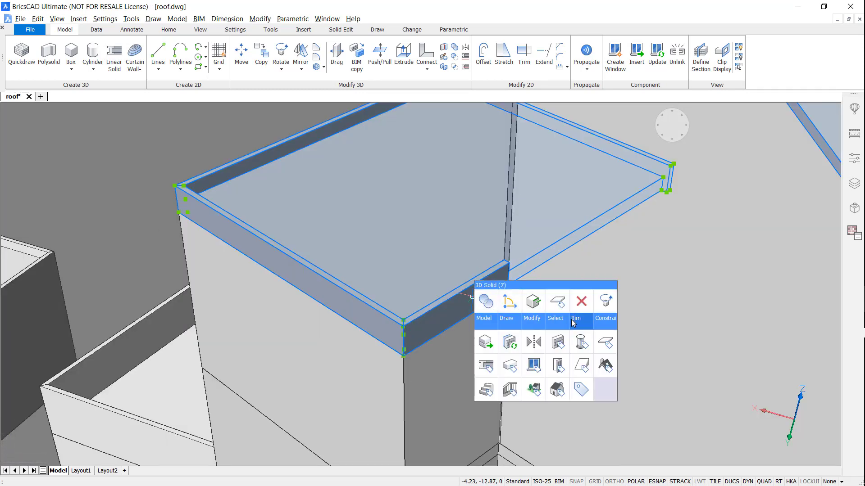
left_click(581, 390)
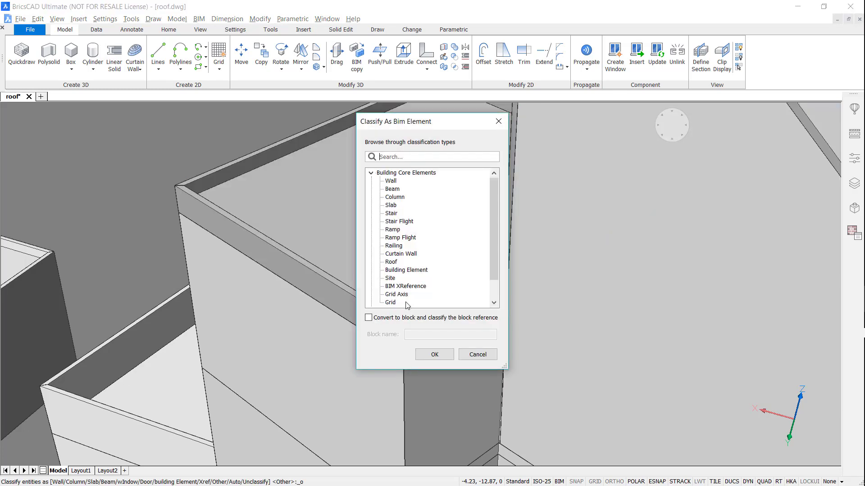
type("roof")
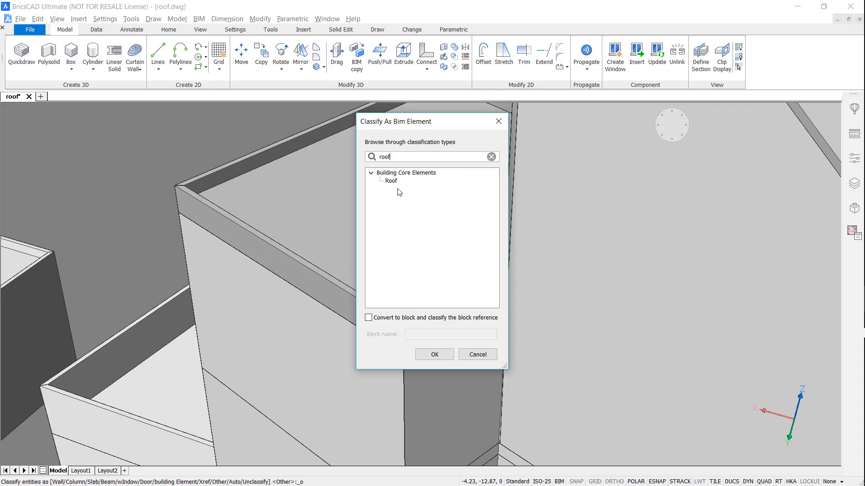
left_click(390, 181)
left_click(434, 354)
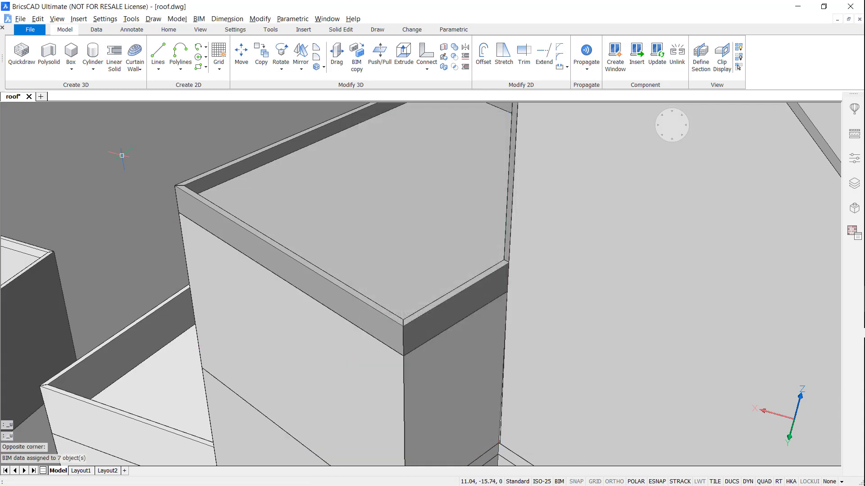
Step: Show the Structure panel, select the whole Roof group under Building Elements, and assign it to the building "Building"
right_click(801, 61)
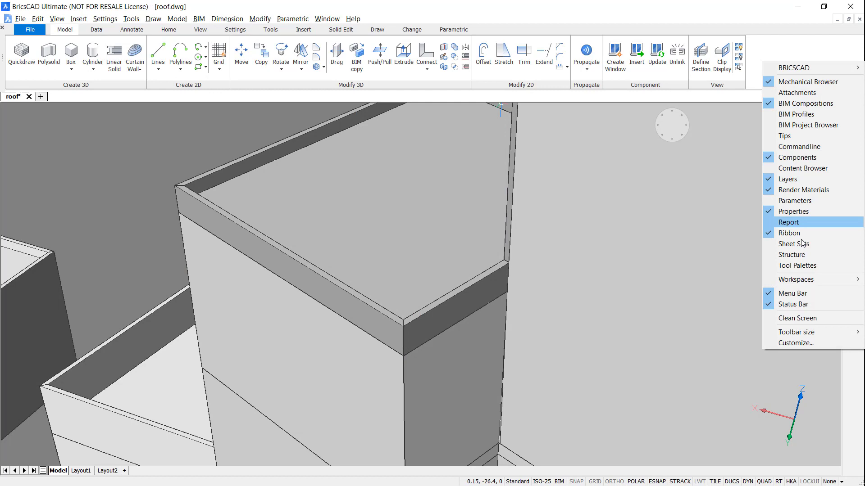
left_click(791, 255)
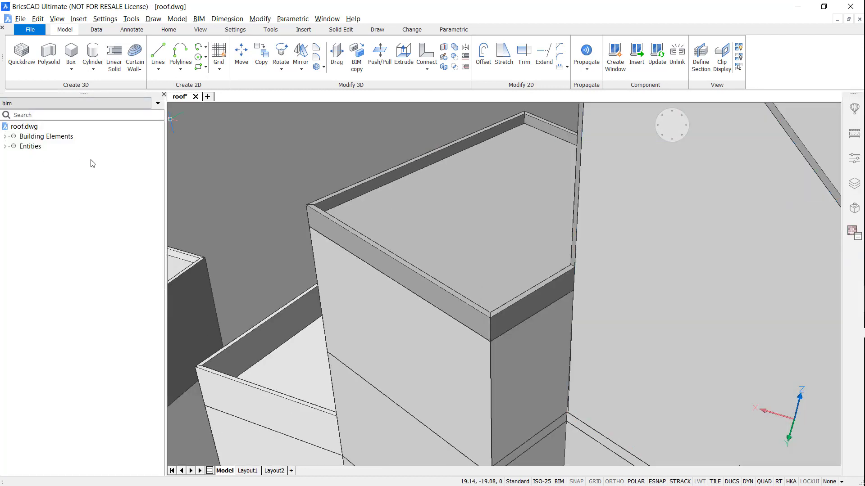
left_click(5, 136)
left_click(40, 166)
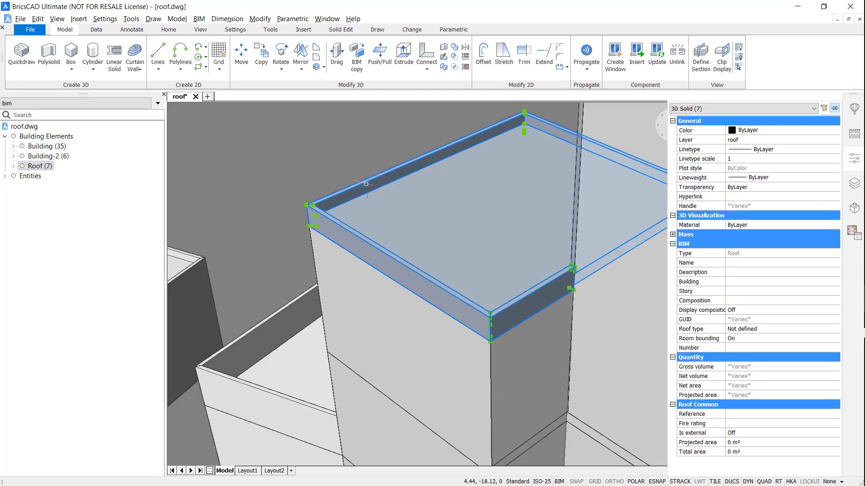
left_click(763, 285)
left_click(761, 285)
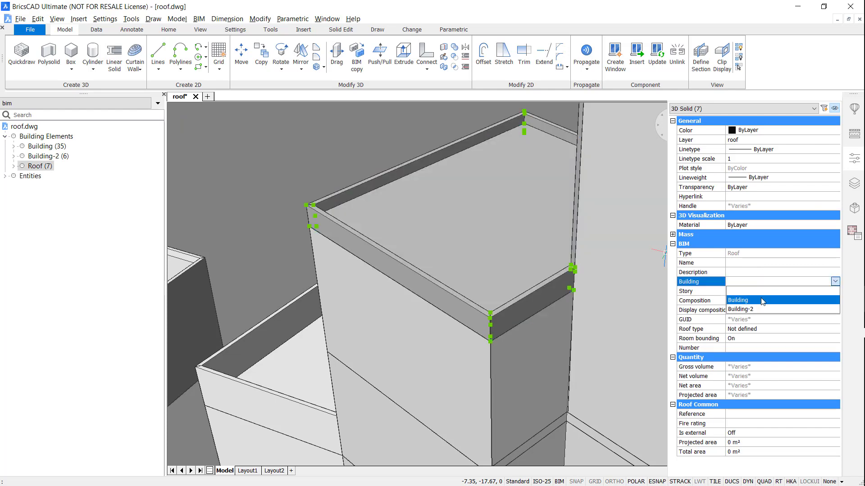
left_click(763, 300)
Step: Switch on Clean Screen and bring the whole building into view
key("ctrl+0")
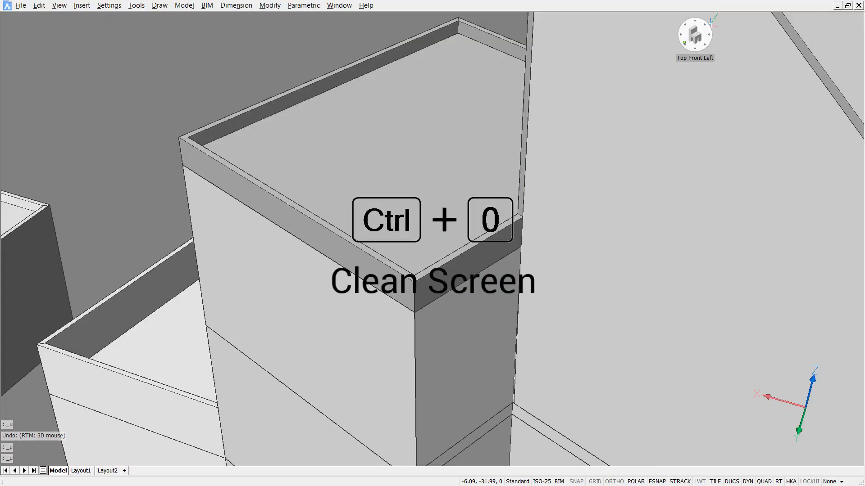
scroll(432, 239, "down", 5)
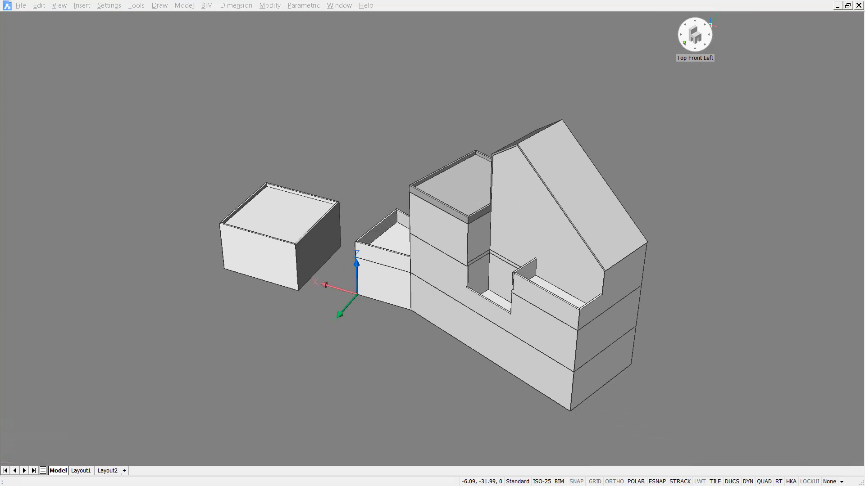